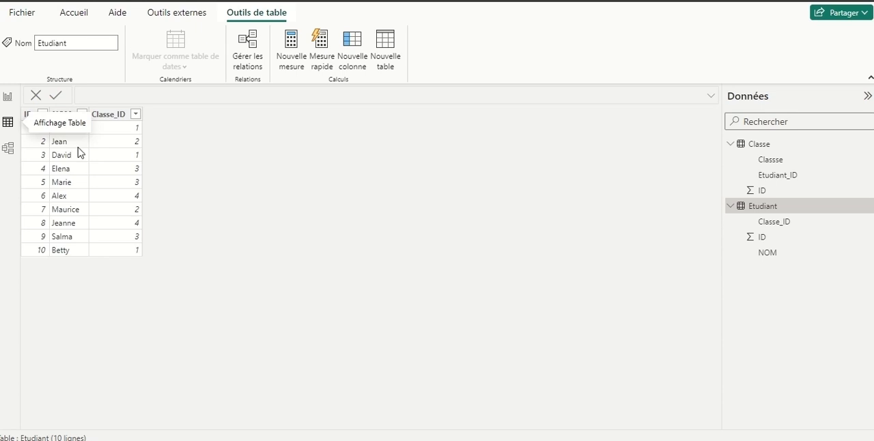
# Examine the relationship between the Classe and Etudiant tables in the model view, and return to the report view
pyautogui.click(8, 148)
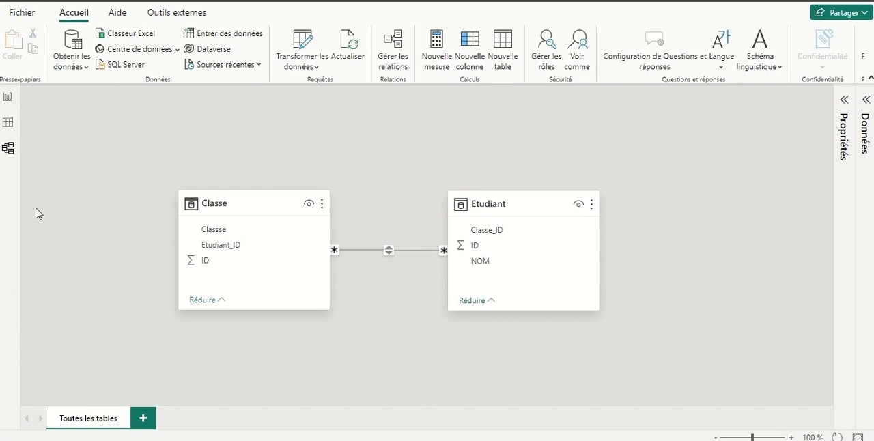
pyautogui.click(7, 98)
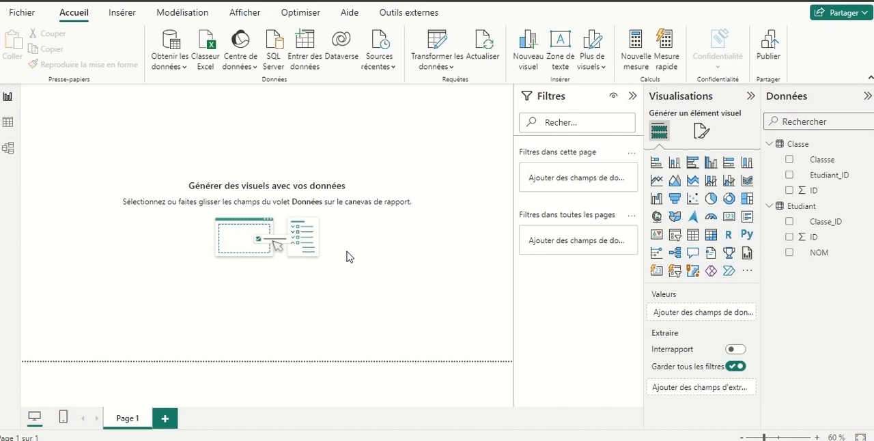
pyautogui.click(693, 235)
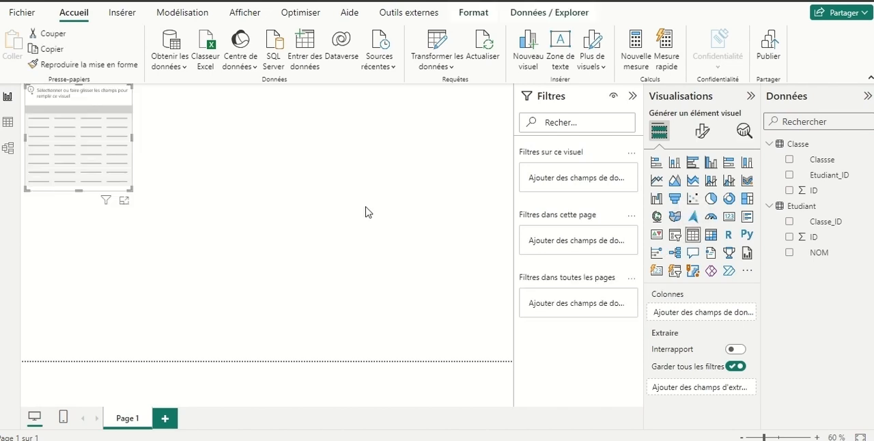
pyautogui.moveTo(57, 146); pyautogui.dragTo(387, 233)
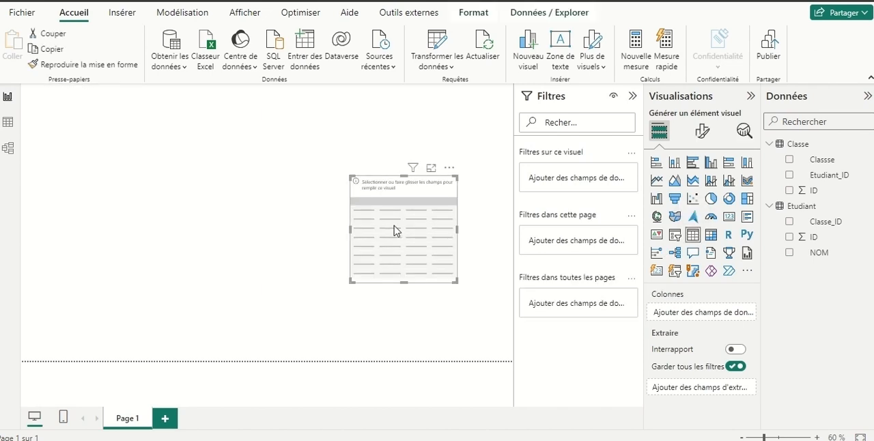
pyautogui.press('Delete')
# Add a matrix visual near the middle of the report page with the Classse field as its rows
pyautogui.click(711, 235)
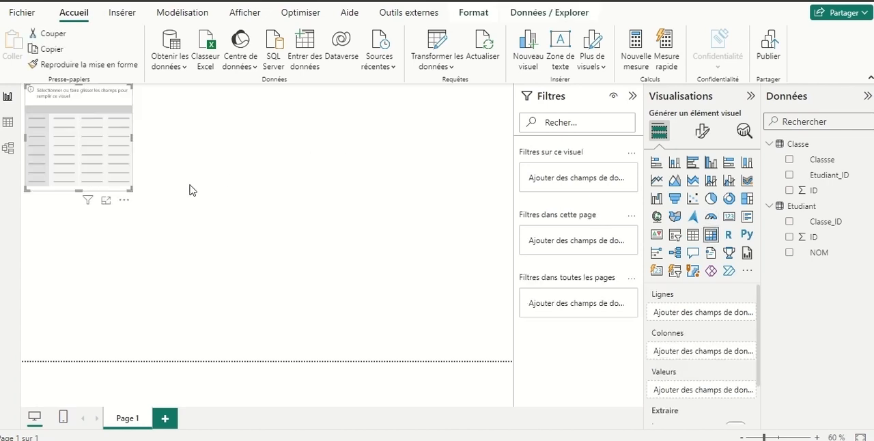
pyautogui.moveTo(123, 164); pyautogui.dragTo(306, 217)
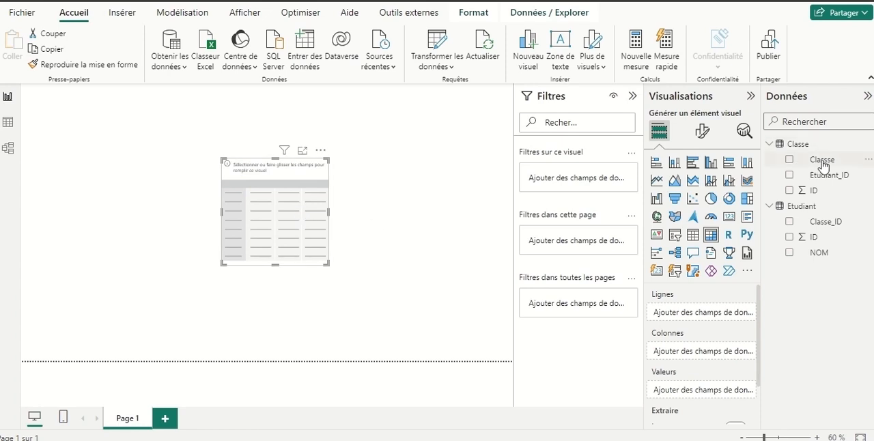
pyautogui.moveTo(823, 163); pyautogui.dragTo(711, 315)
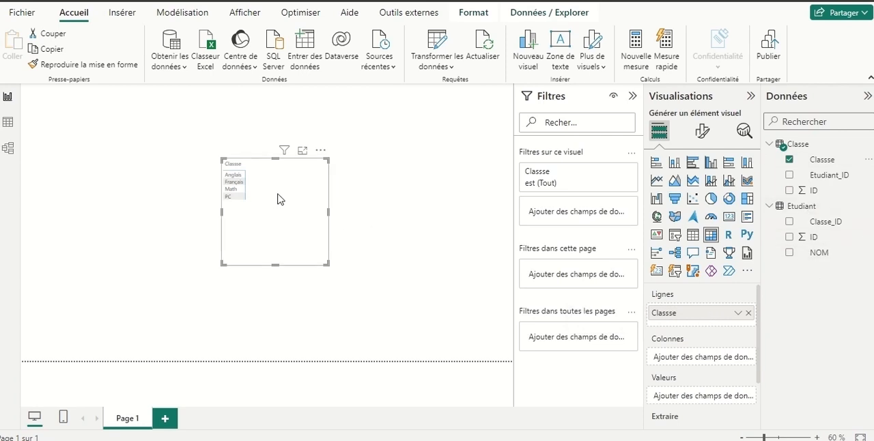
pyautogui.moveTo(280, 196); pyautogui.dragTo(265, 216)
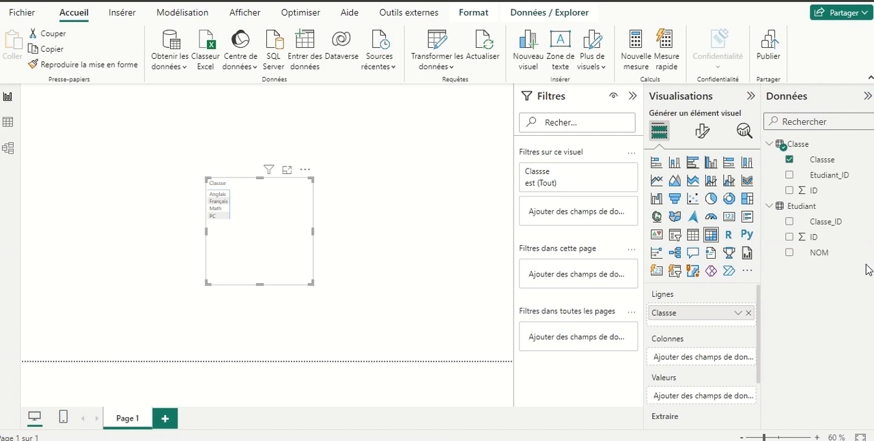
# Create a new measure in the Etudiant table and name it "Number student"
pyautogui.rightClick(804, 207)
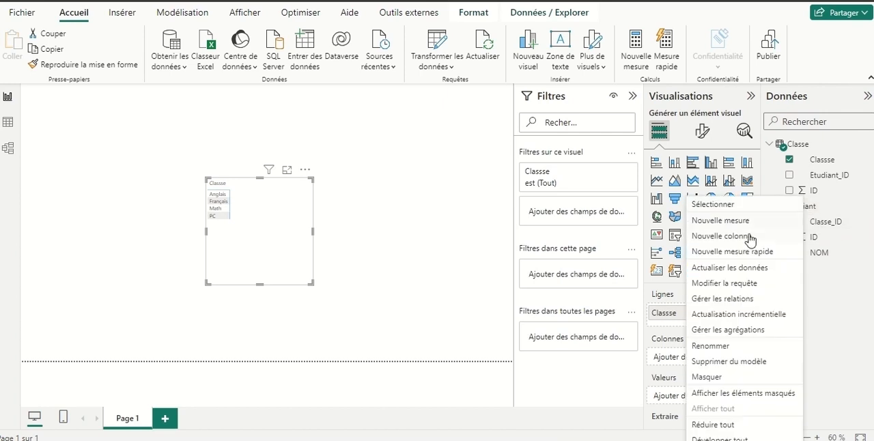
pyautogui.click(733, 221)
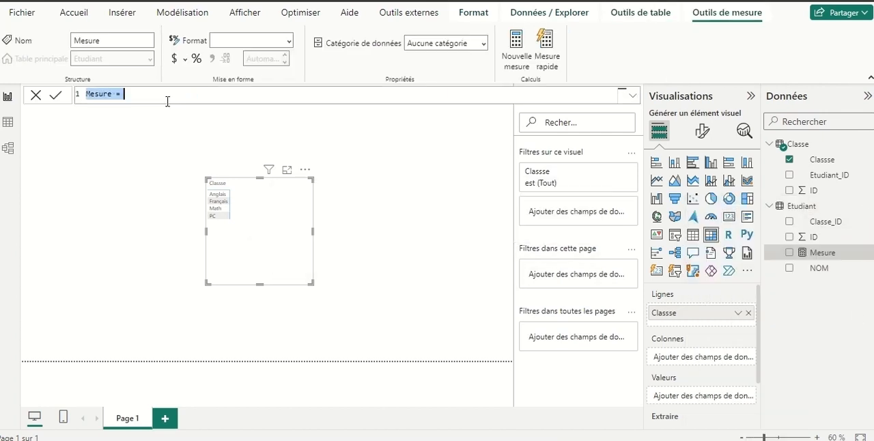
pyautogui.doubleClick(102, 94)
pyautogui.press('BackSpace')
pyautogui.press('BackSpace')
pyautogui.press('BackSpace')
pyautogui.press('BackSpace')
pyautogui.press('BackSpace')
pyautogui.press('BackSpace')
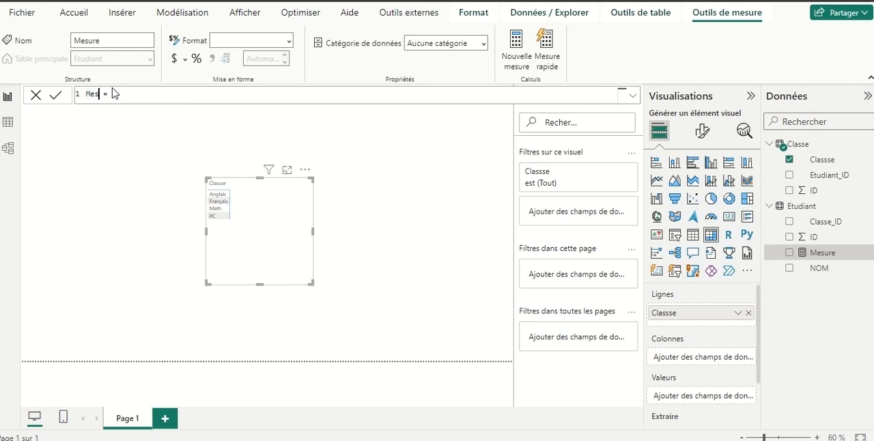
pyautogui.write('Number student')
# Define the Number student measure as COUNTROWS(Etudiant)
pyautogui.click(184, 98)
pyautogui.write('cou')
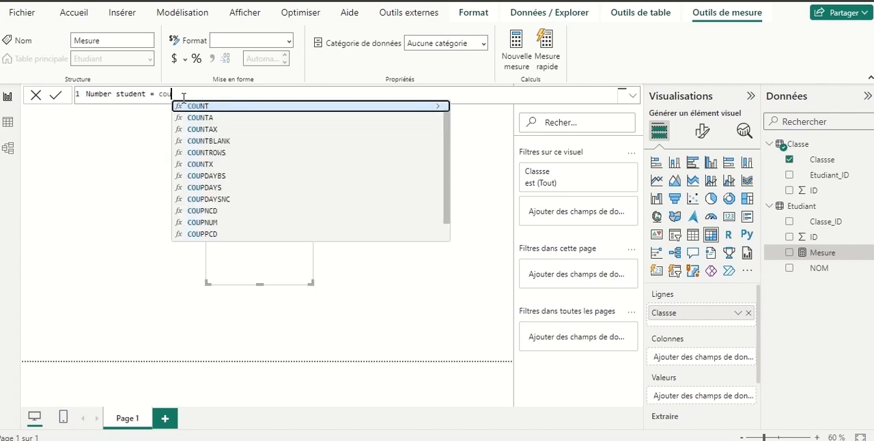
pyautogui.click(209, 152)
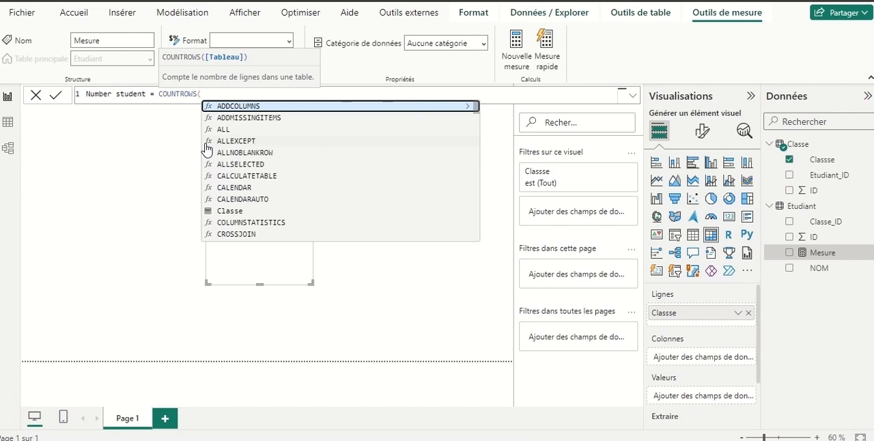
pyautogui.write('etu')
pyautogui.press('Tab')
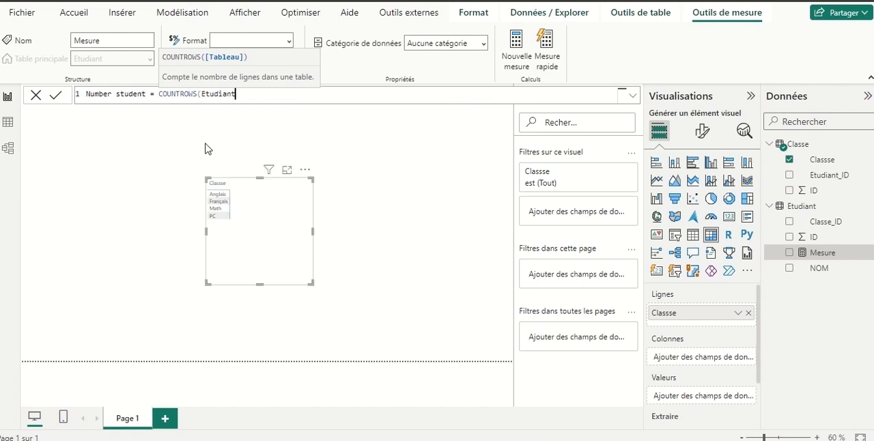
pyautogui.press('Return')
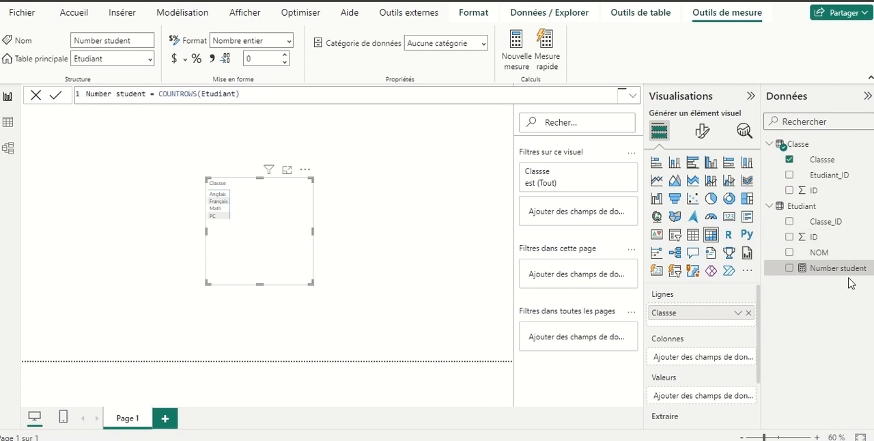
# Add the Number student measure to the matrix values and move the matrix toward the page's left side
pyautogui.moveTo(832, 273); pyautogui.dragTo(714, 396)
pyautogui.moveTo(294, 228); pyautogui.dragTo(262, 196)
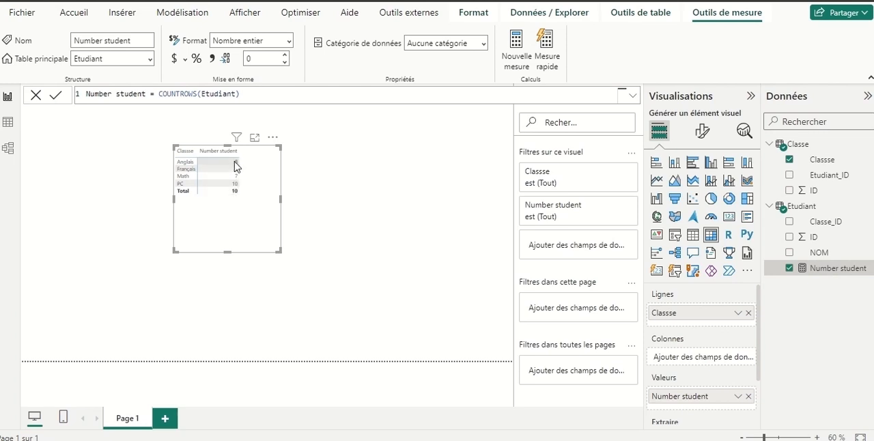
pyautogui.moveTo(250, 213); pyautogui.dragTo(214, 214)
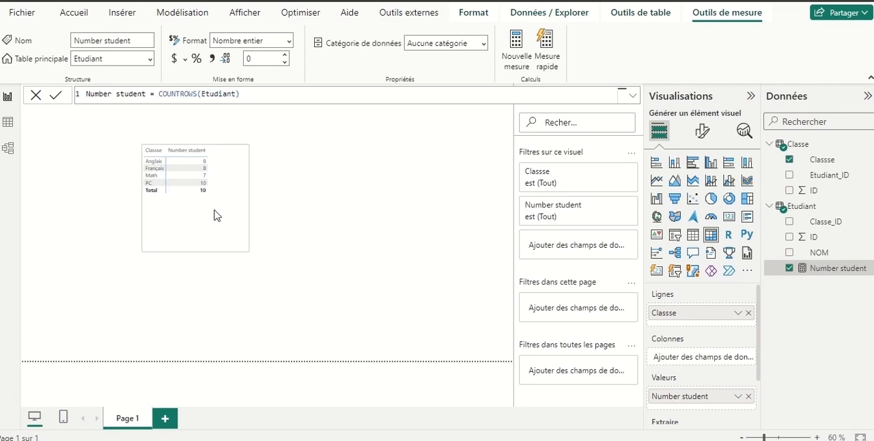
# Add a slicer on the NOM field beside the matrix and filter the report to the first student listed
pyautogui.click(325, 197)
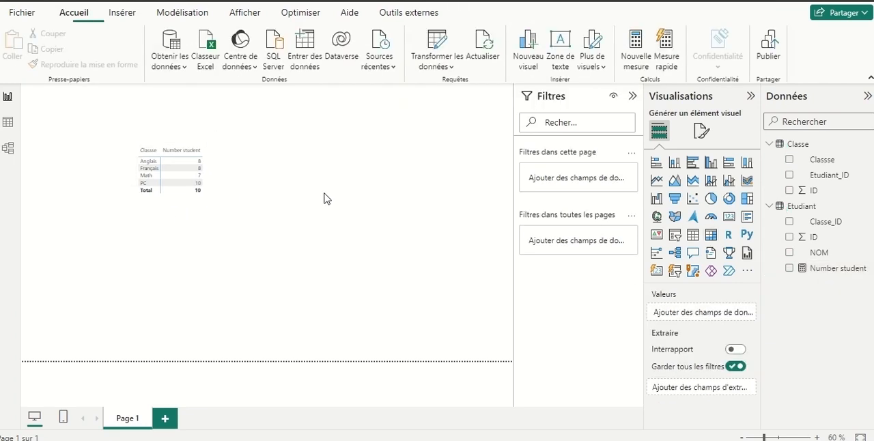
pyautogui.click(675, 235)
pyautogui.moveTo(146, 136); pyautogui.dragTo(289, 173)
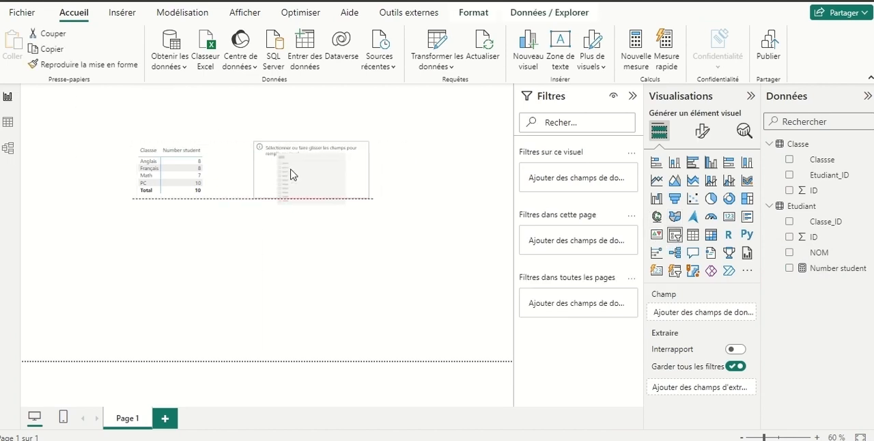
pyautogui.click(789, 253)
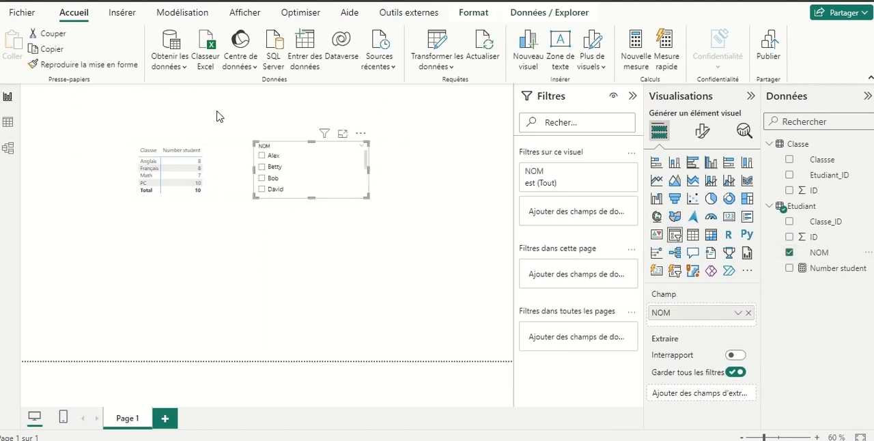
pyautogui.click(260, 156)
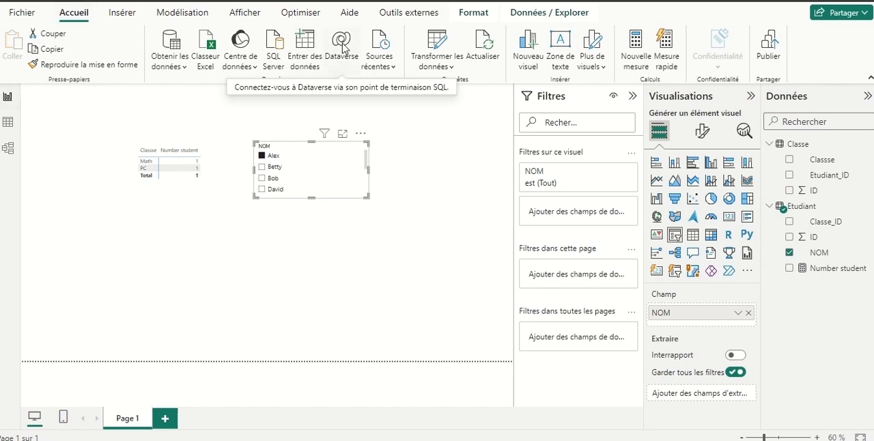
# Duplicate the Etudiant query in Power Query Editor and rename the copy Jonction
pyautogui.click(436, 41)
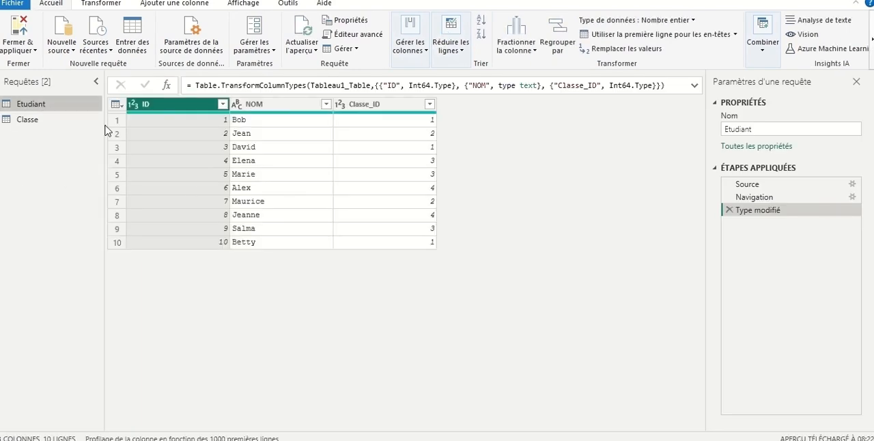
pyautogui.rightClick(38, 108)
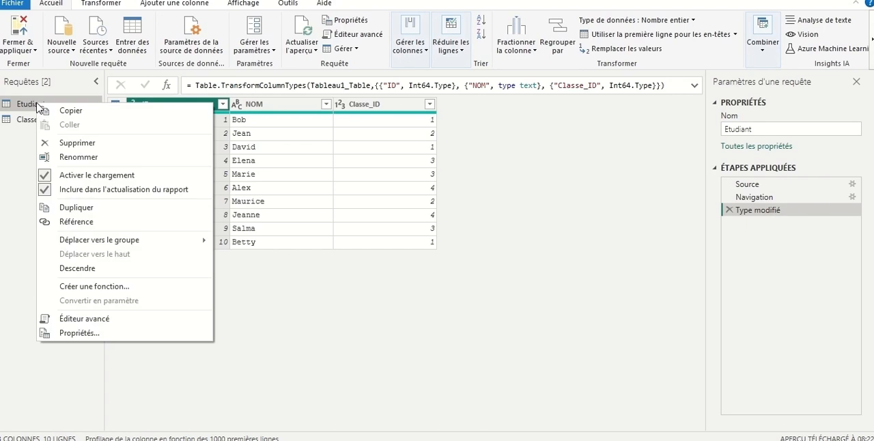
pyautogui.click(80, 208)
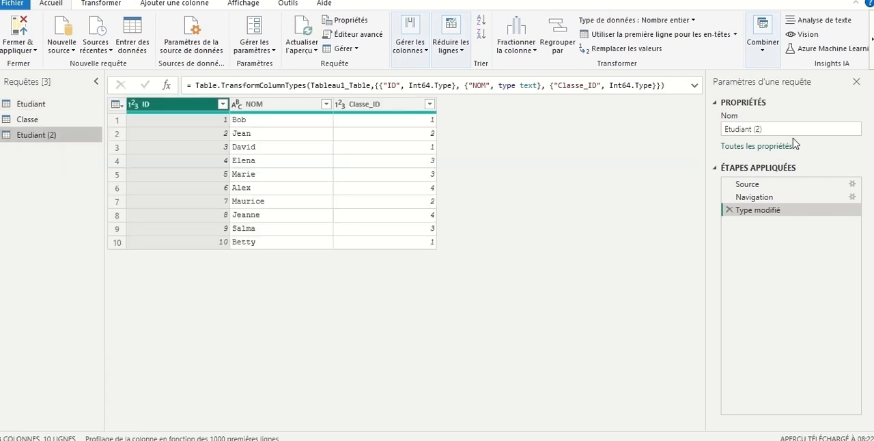
pyautogui.moveTo(785, 133); pyautogui.dragTo(615, 131)
pyautogui.press('BackSpace')
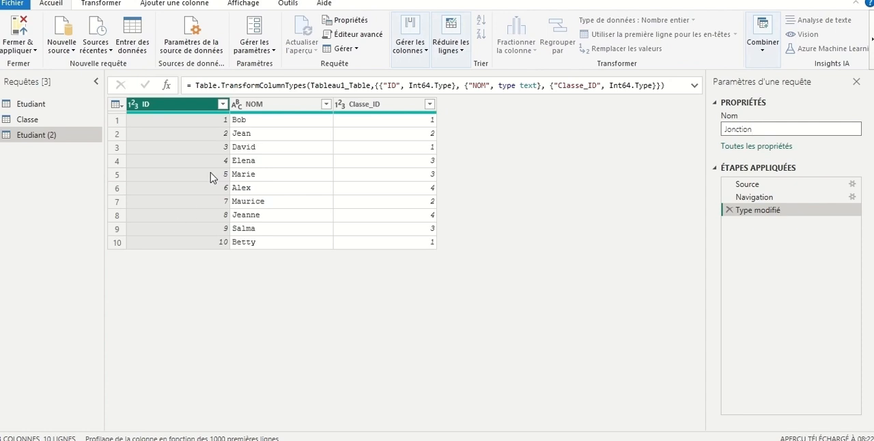
# Rename the ID column of the Jonction query to ID_étudiant
pyautogui.click(168, 105)
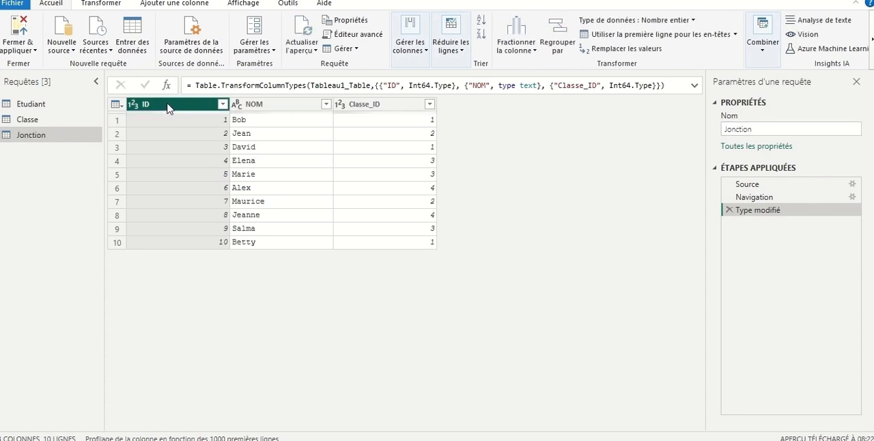
pyautogui.doubleClick(168, 104)
pyautogui.click(168, 104)
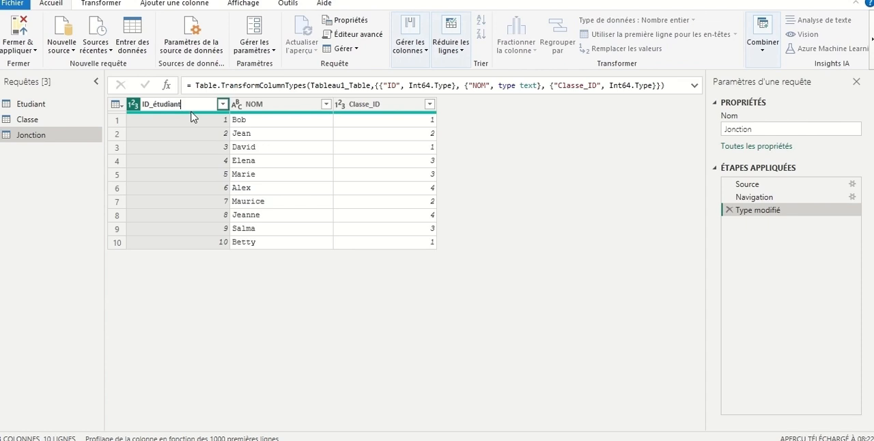
pyautogui.press('Return')
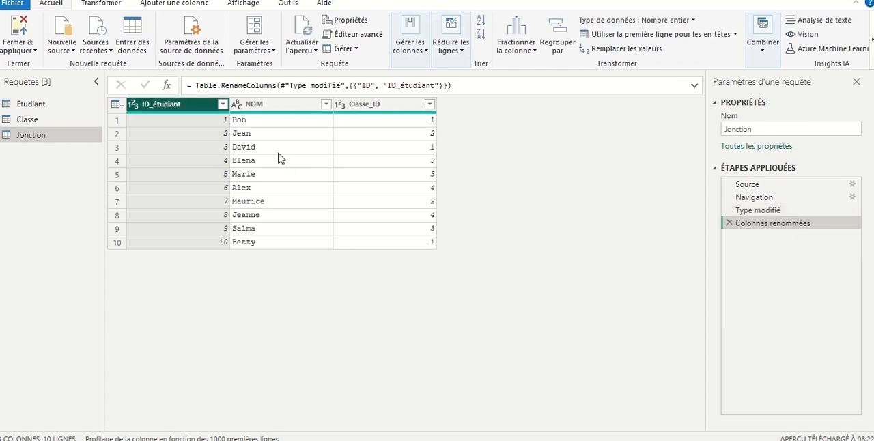
# Add a custom column named ID_classe to the Jonction query with the formula = Classe
pyautogui.click(180, 4)
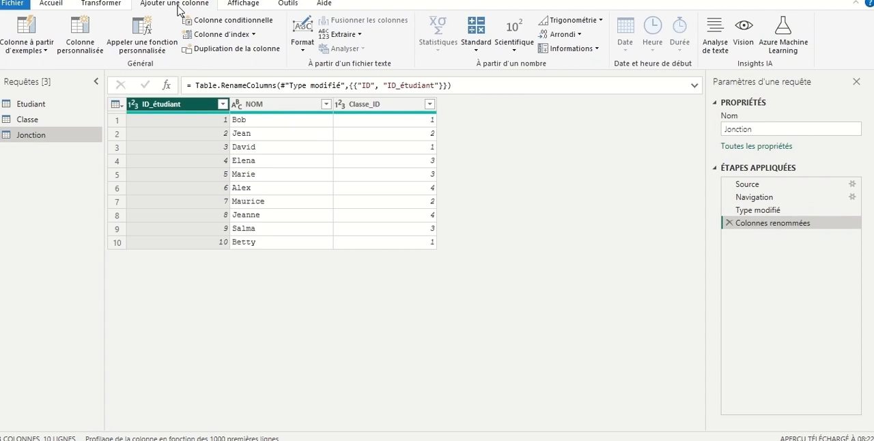
pyautogui.click(85, 42)
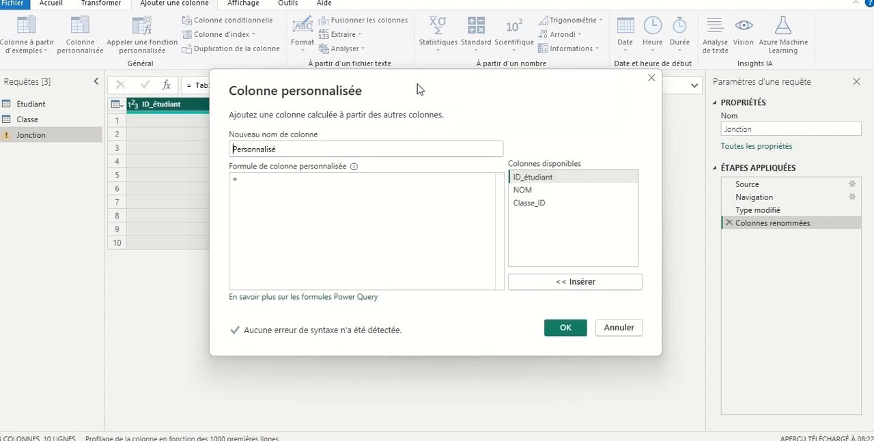
pyautogui.moveTo(418, 89); pyautogui.dragTo(408, 135)
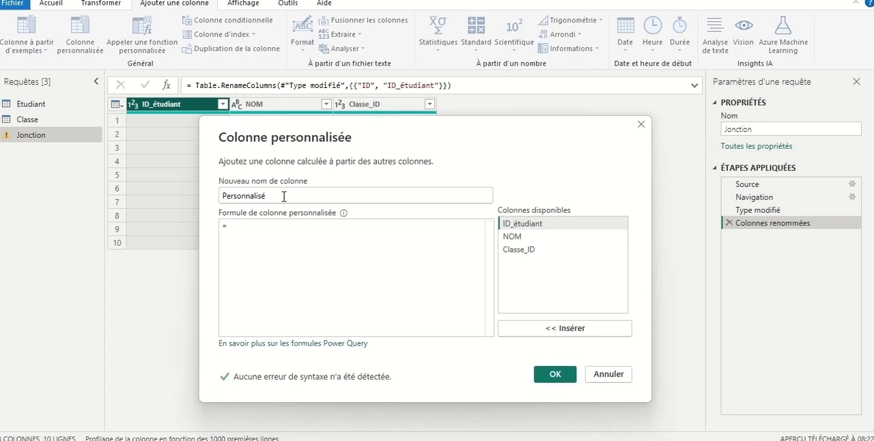
pyautogui.moveTo(284, 196); pyautogui.dragTo(130, 207)
pyautogui.press('BackSpace')
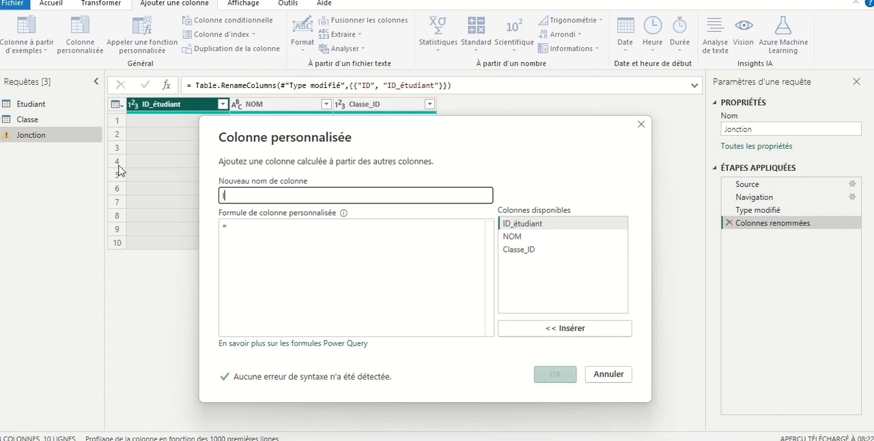
pyautogui.write('ID_classe')
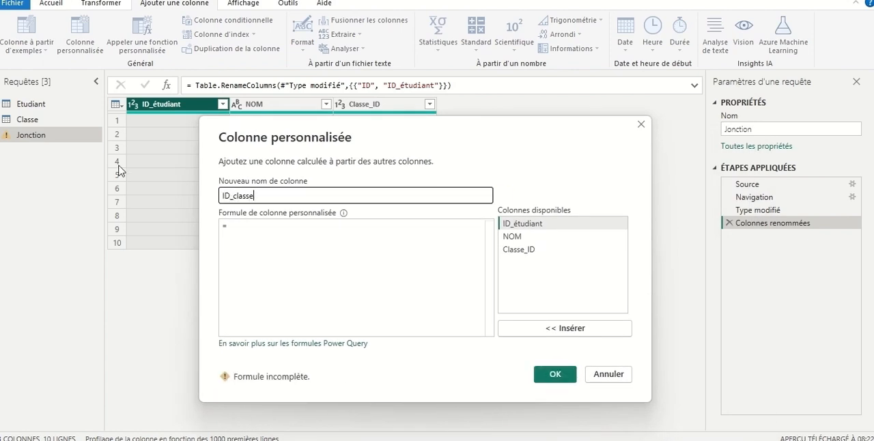
pyautogui.click(244, 226)
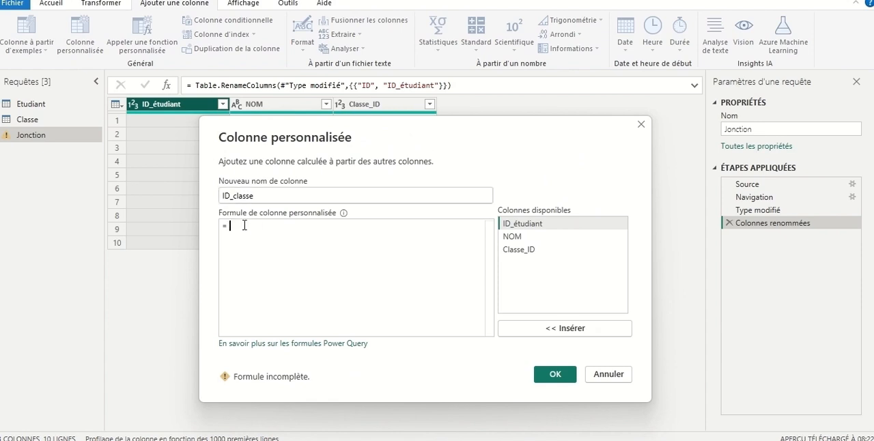
pyautogui.write('clas')
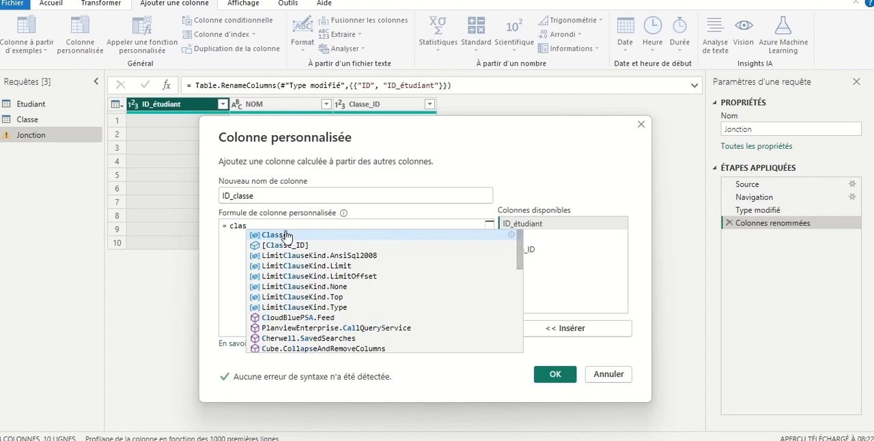
pyautogui.click(286, 236)
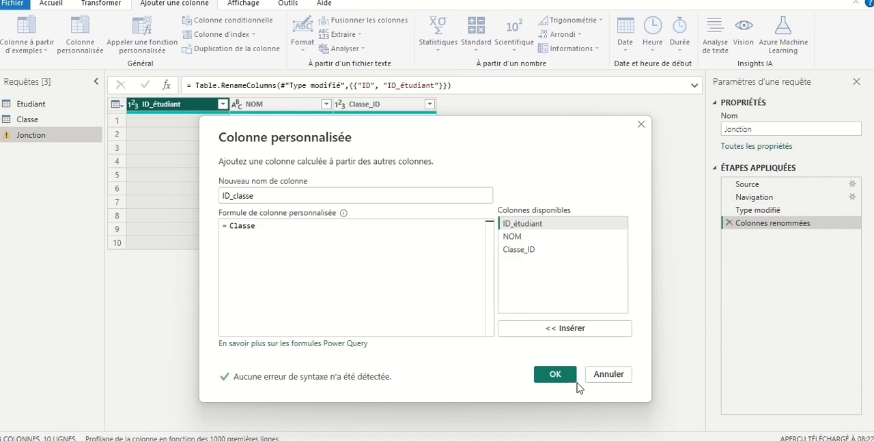
pyautogui.click(555, 375)
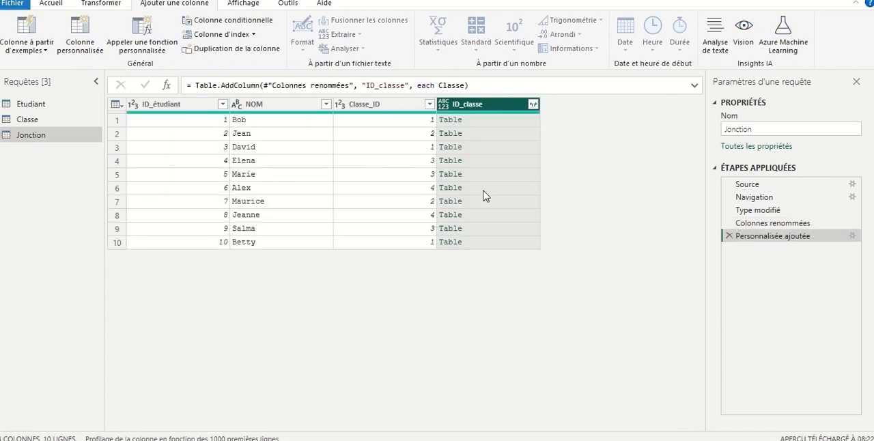
# Expand the ID_classe column to only its ID field, keeping the original column name as prefix
pyautogui.click(533, 104)
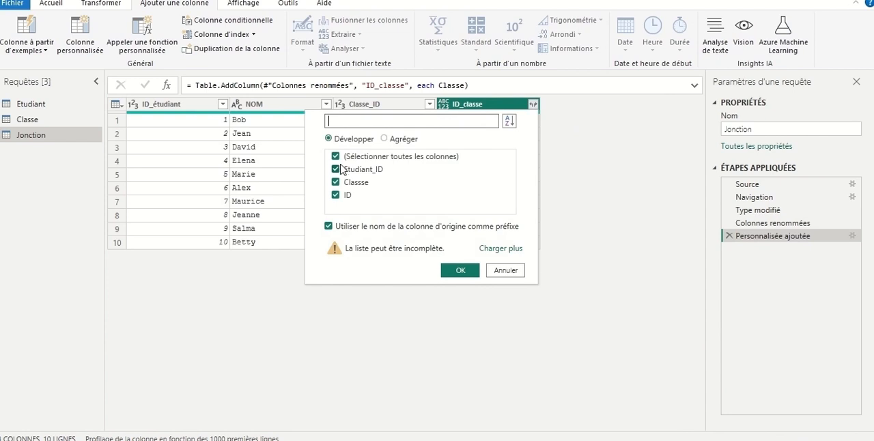
pyautogui.click(335, 156)
pyautogui.click(336, 196)
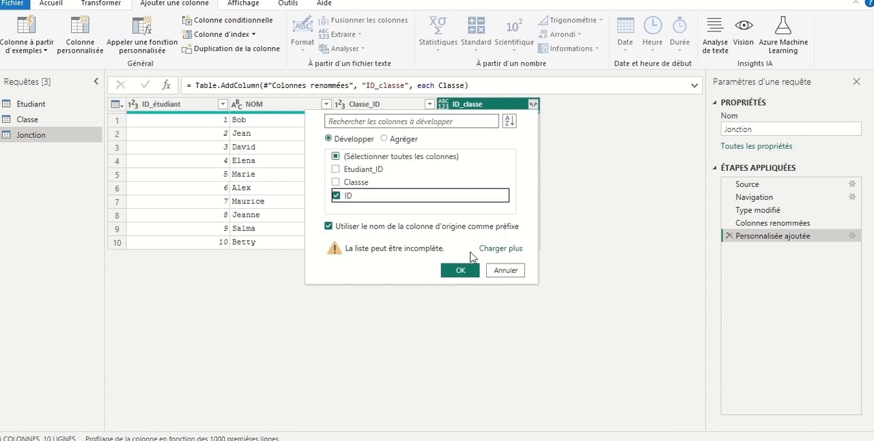
pyautogui.click(461, 271)
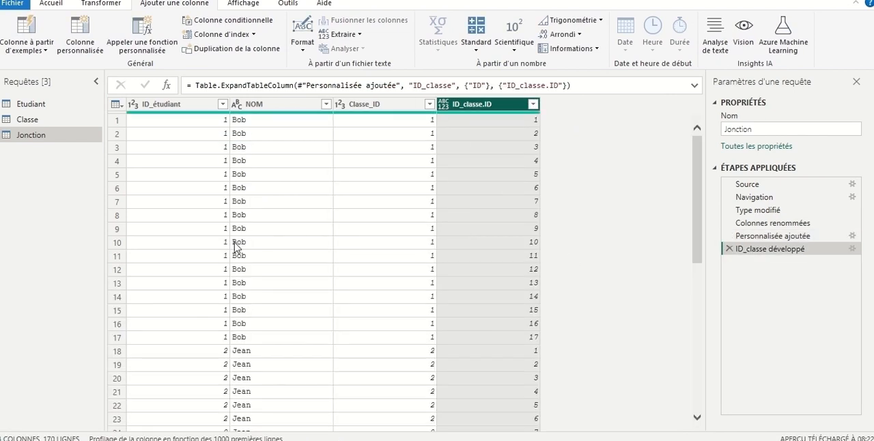
# Remove the NOM and Classe_ID columns from the Jonction query
pyautogui.click(393, 217)
pyautogui.click(292, 192)
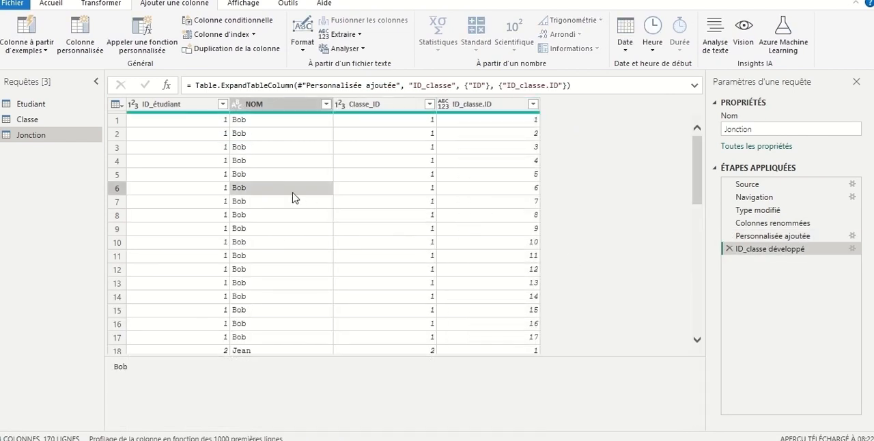
pyautogui.click(273, 106)
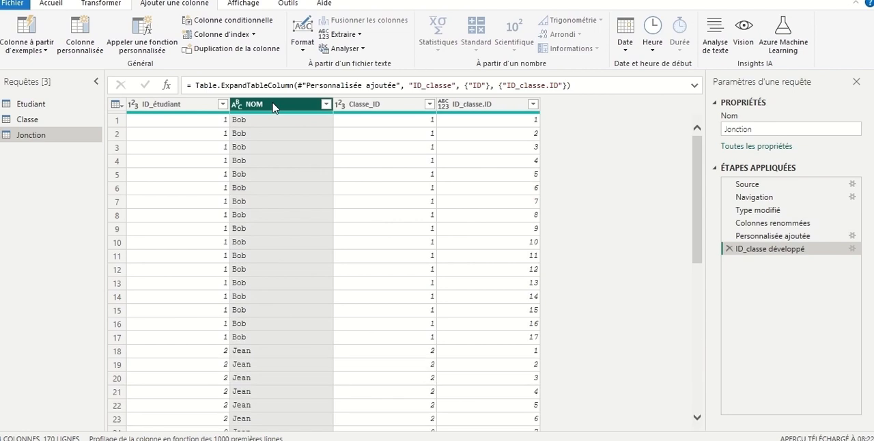
pyautogui.keyDown('ctrl'); pyautogui.click(374, 105); pyautogui.keyUp('ctrl')
pyautogui.rightClick(374, 105)
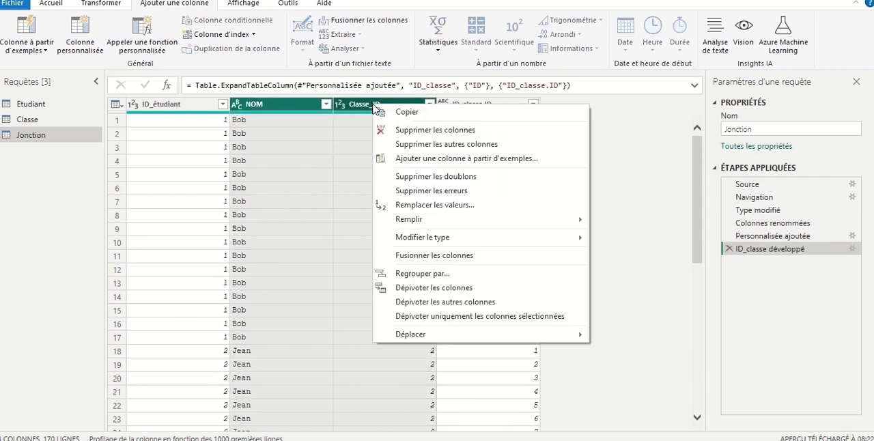
pyautogui.click(447, 133)
pyautogui.click(192, 196)
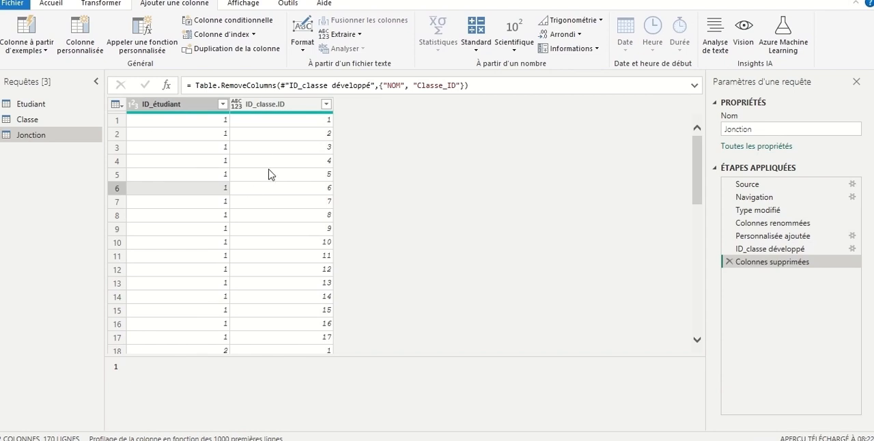
pyautogui.click(259, 189)
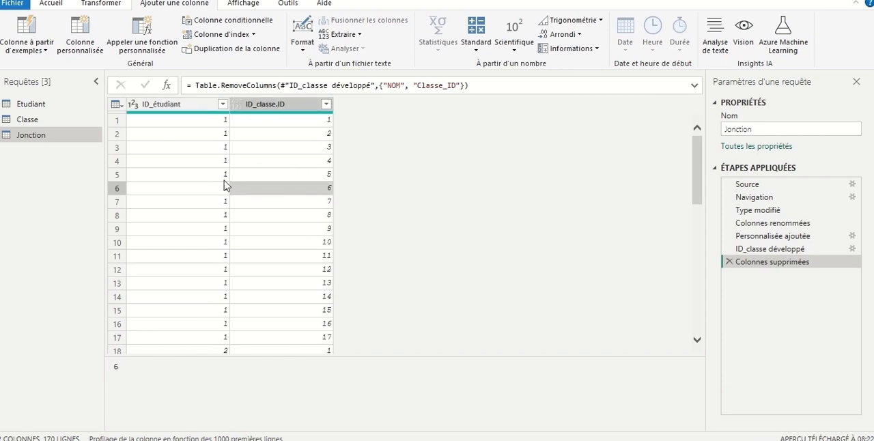
# Apply the query changes to the model and close Power Query Editor
pyautogui.click(53, 5)
pyautogui.click(23, 49)
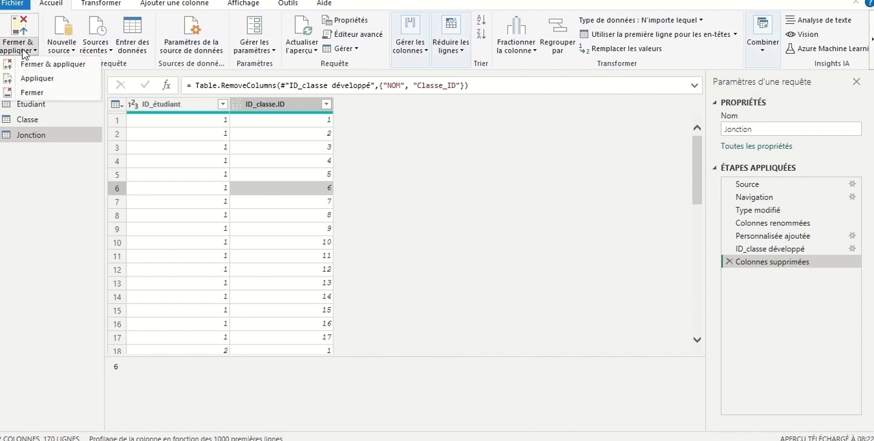
pyautogui.click(58, 62)
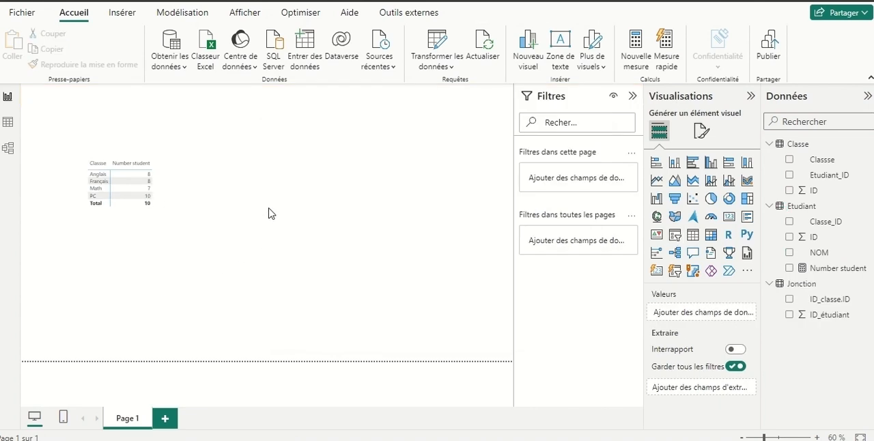
# In the model diagram, nudge the Etudiant and Classe tables and delete the direct relationship between them
pyautogui.click(10, 148)
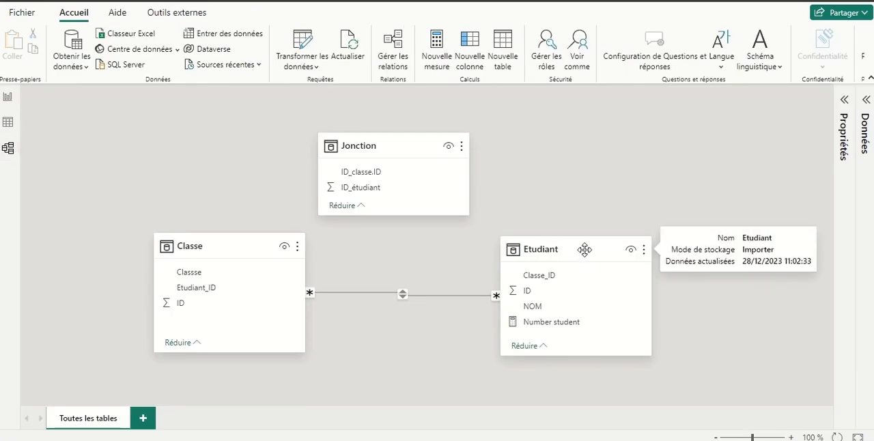
pyautogui.moveTo(584, 249); pyautogui.dragTo(574, 254)
pyautogui.moveTo(246, 251); pyautogui.dragTo(243, 254)
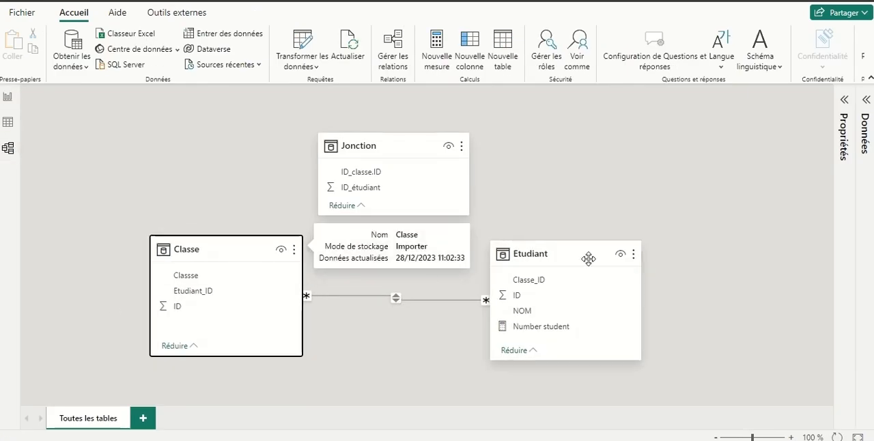
pyautogui.click(418, 300)
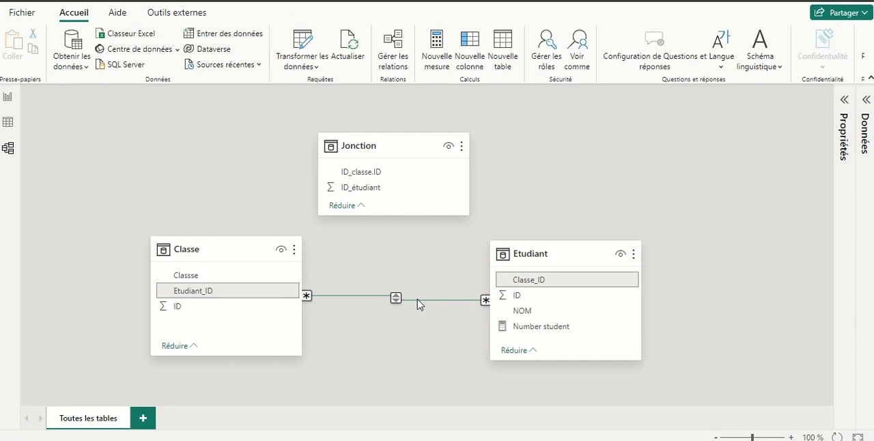
pyautogui.rightClick(418, 304)
pyautogui.click(423, 306)
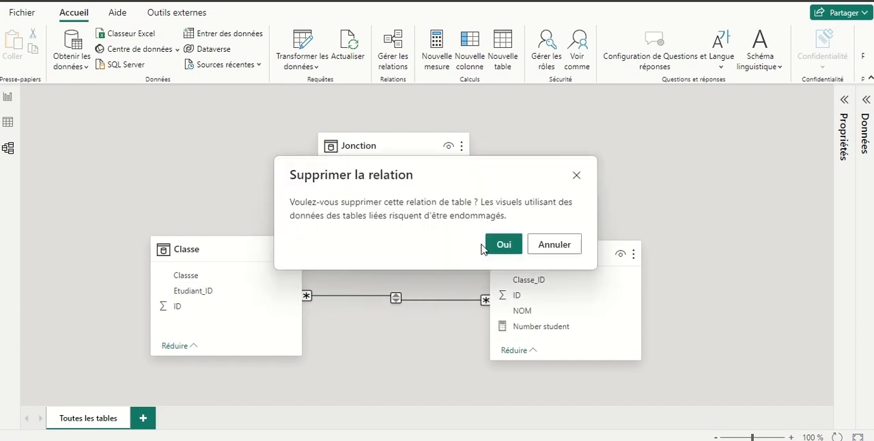
pyautogui.click(492, 245)
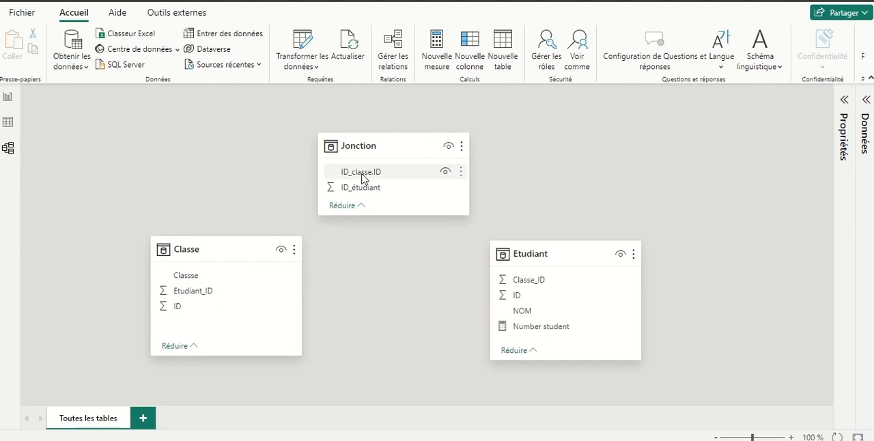
# Relate Jonction's ID_classe.ID to Classe's ID, and Jonction's ID_étudiant to Etudiant's ID
pyautogui.moveTo(363, 176); pyautogui.dragTo(199, 307)
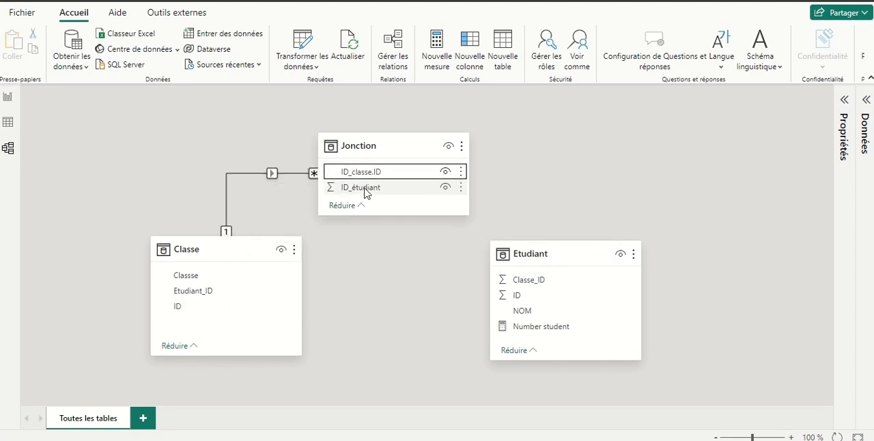
pyautogui.moveTo(366, 193); pyautogui.dragTo(541, 299)
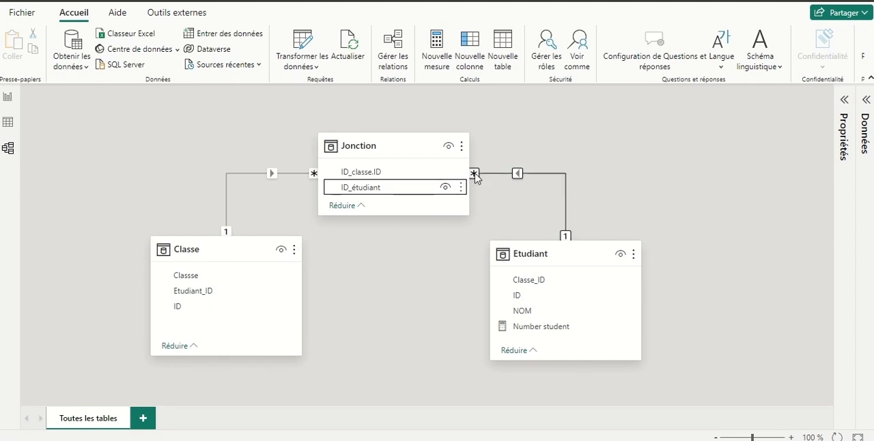
# Shift the matrix slightly on the report page and redefine the Number student measure as COUNTROWS(Jonction)
pyautogui.click(8, 100)
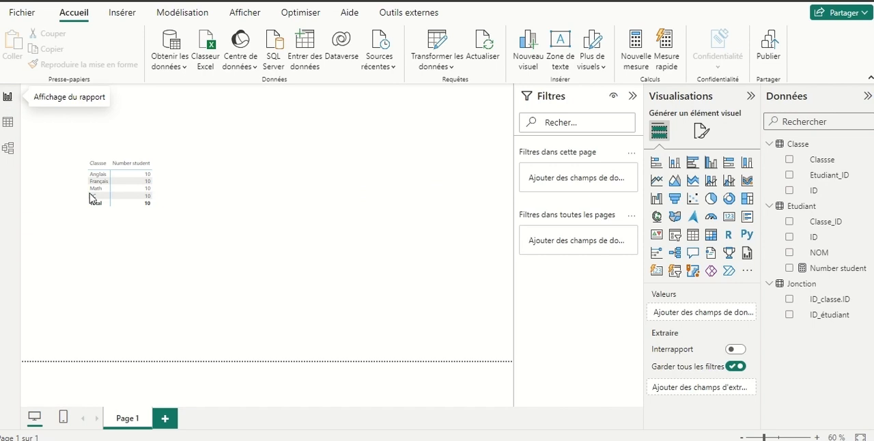
pyautogui.moveTo(159, 220); pyautogui.dragTo(170, 212)
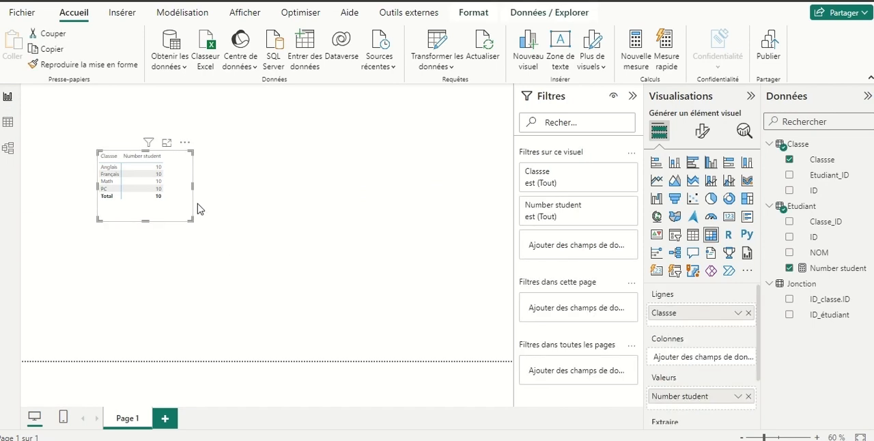
pyautogui.click(837, 269)
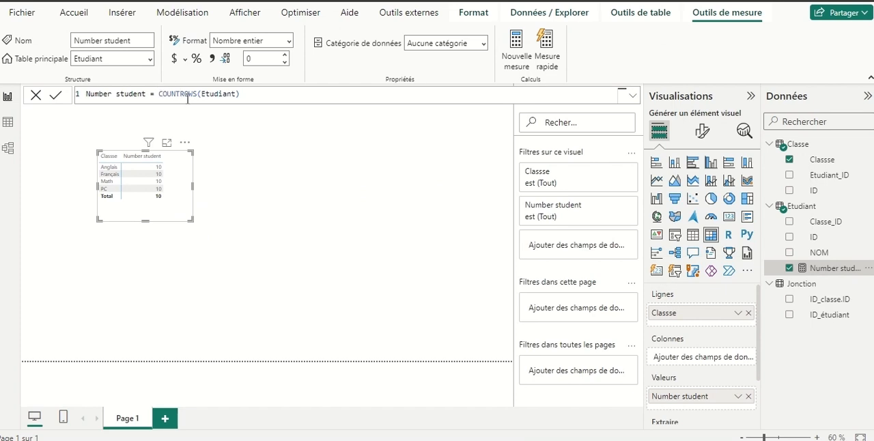
pyautogui.moveTo(236, 94); pyautogui.dragTo(200, 94)
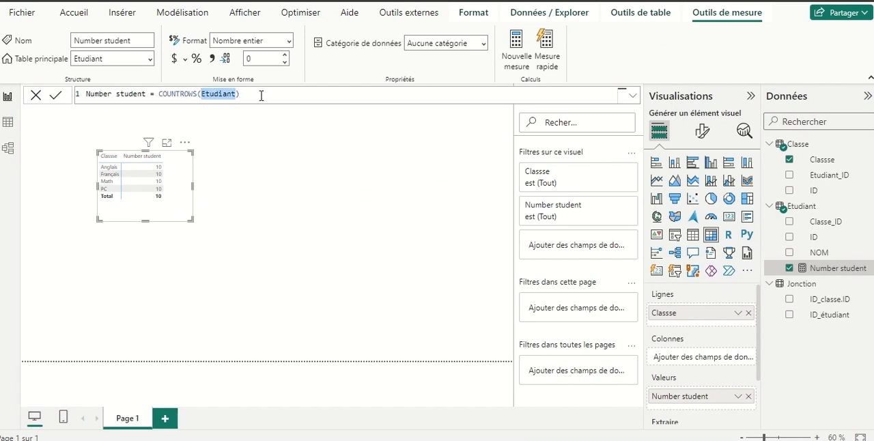
pyautogui.write('Jo')
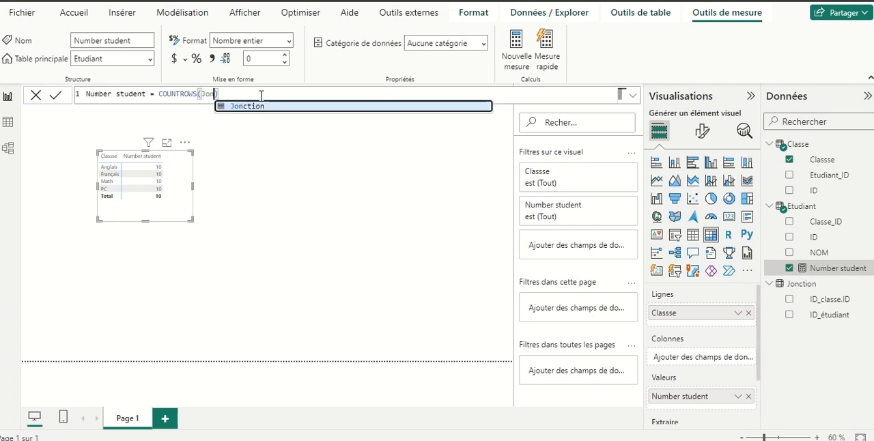
pyautogui.click(277, 109)
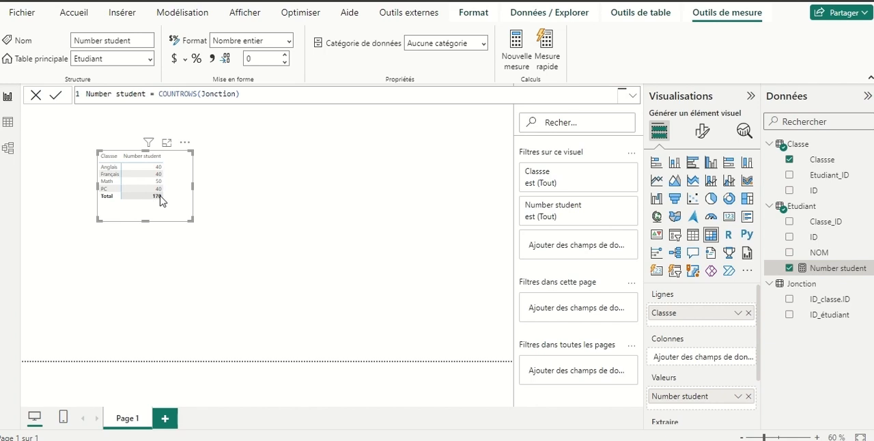
pyautogui.click(235, 191)
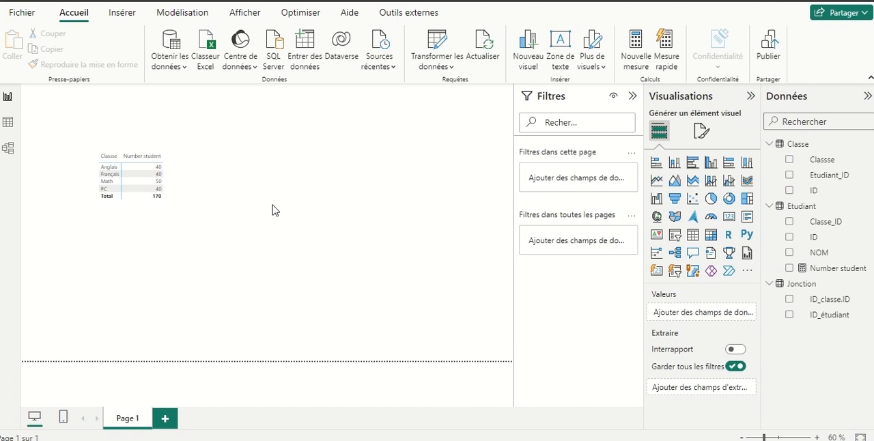
# Add a slicer on the NOM field beside the matrix and filter by the first, followed by the third student listed
pyautogui.click(675, 235)
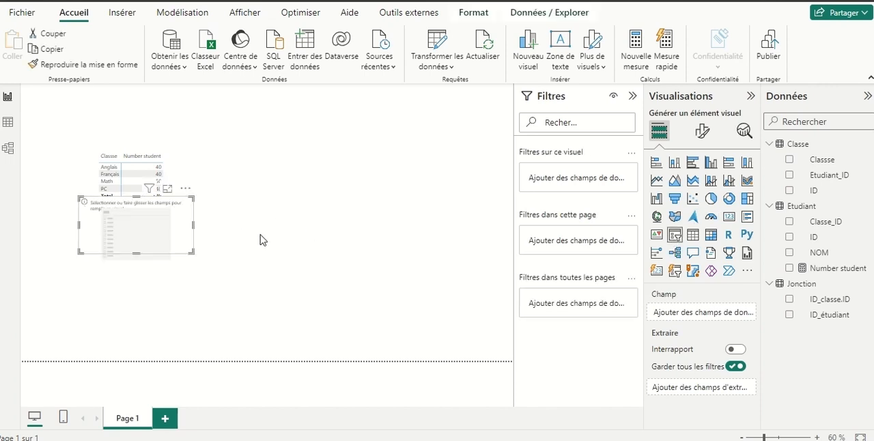
pyautogui.moveTo(137, 234); pyautogui.dragTo(267, 188)
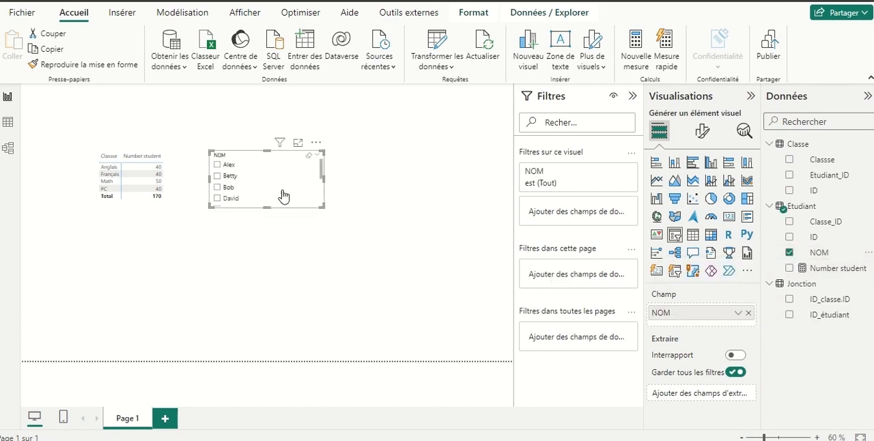
pyautogui.click(217, 165)
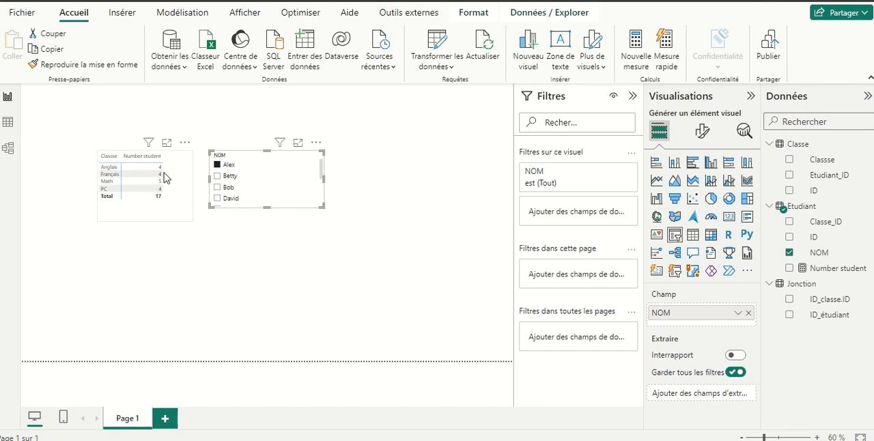
pyautogui.click(220, 188)
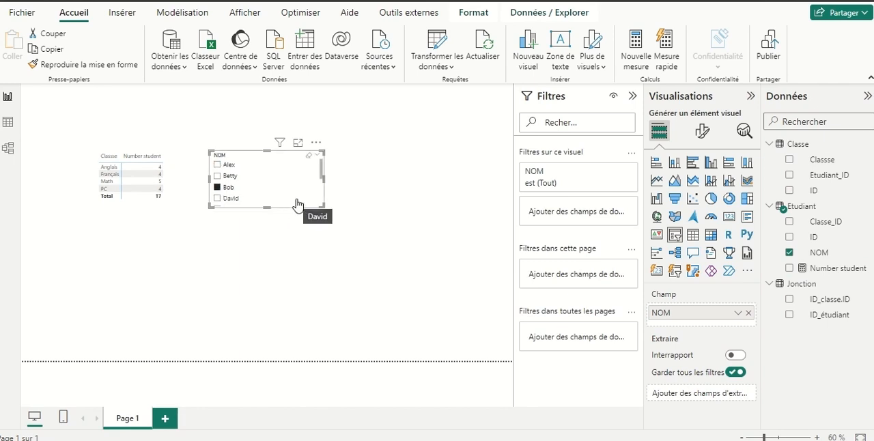